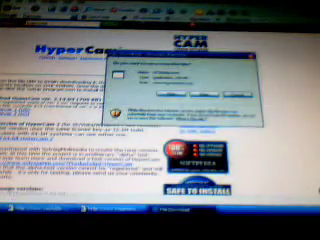
Step: Dismiss the File Download prompt to return to the HyperCam download page
key(Return)
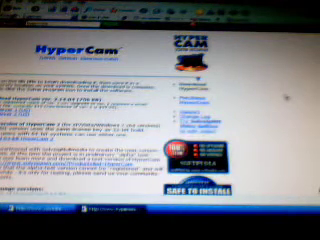
scroll(265, 107, down, 5)
scroll(265, 107, up, 5)
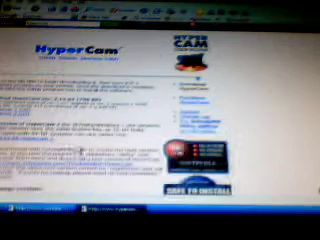